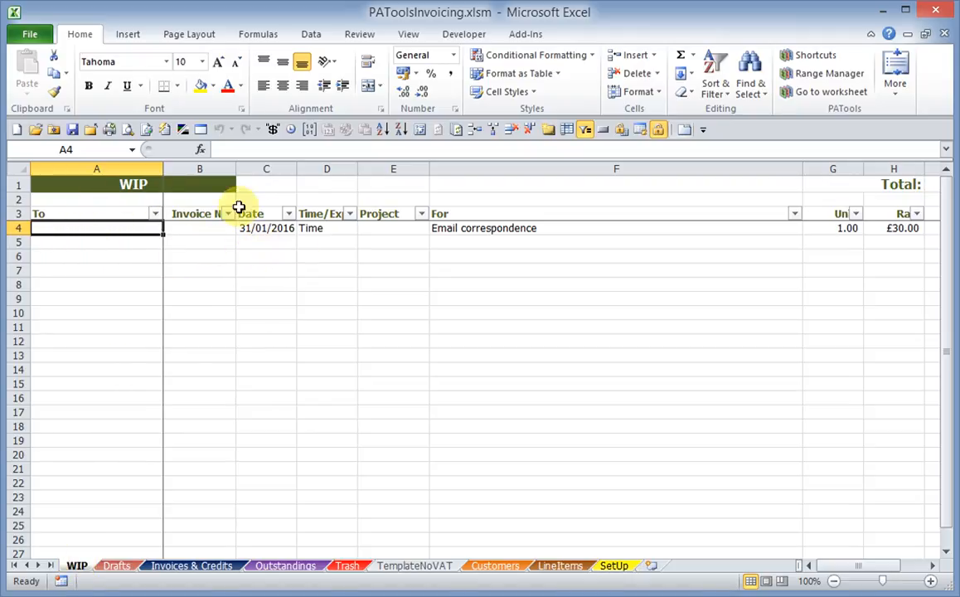
Step: Enter the customer's name in the To cell of the first WIP entry, A4
{"action": "left_click", "coordinate": [273, 244]}
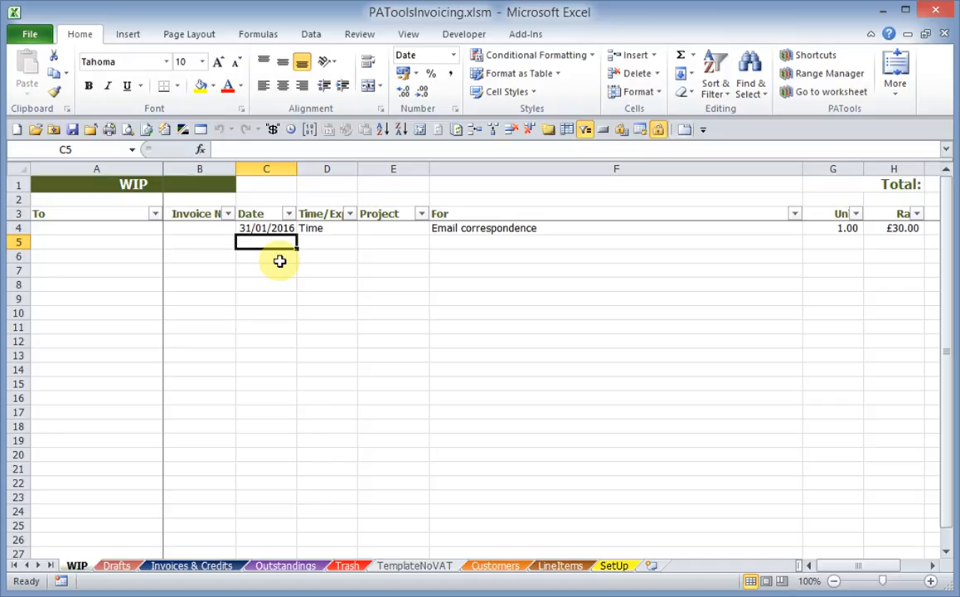
{"action": "key", "text": "Left"}
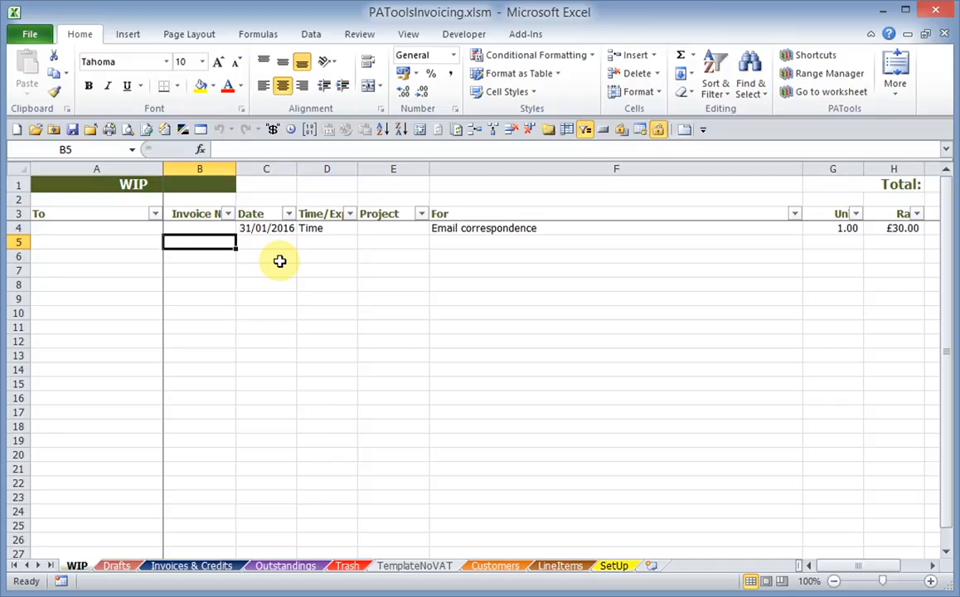
{"action": "key", "text": "Left"}
{"action": "key", "text": "Up"}
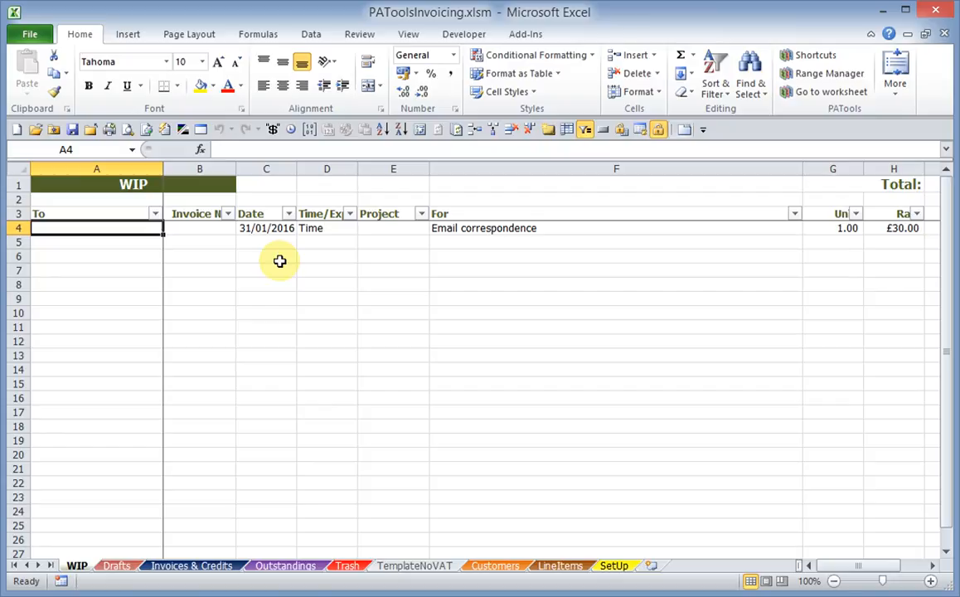
{"action": "type", "text": "Fred"}
{"action": "key", "text": "Return"}
Step: Start a second WIP entry in row 5 with the date 1/2 and the Time/Expenses type Expenses
{"action": "key", "text": "Right"}
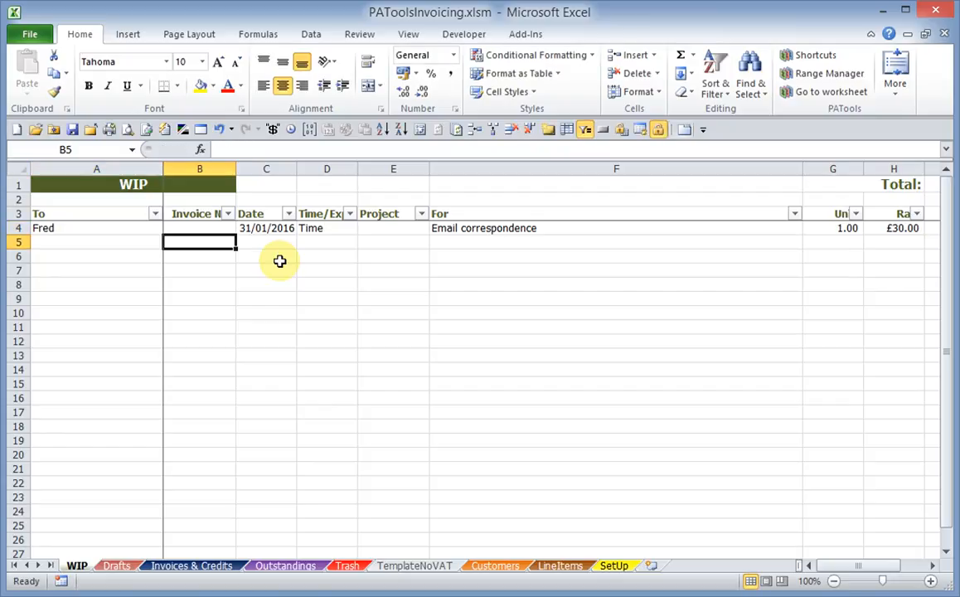
{"action": "key", "text": "Right"}
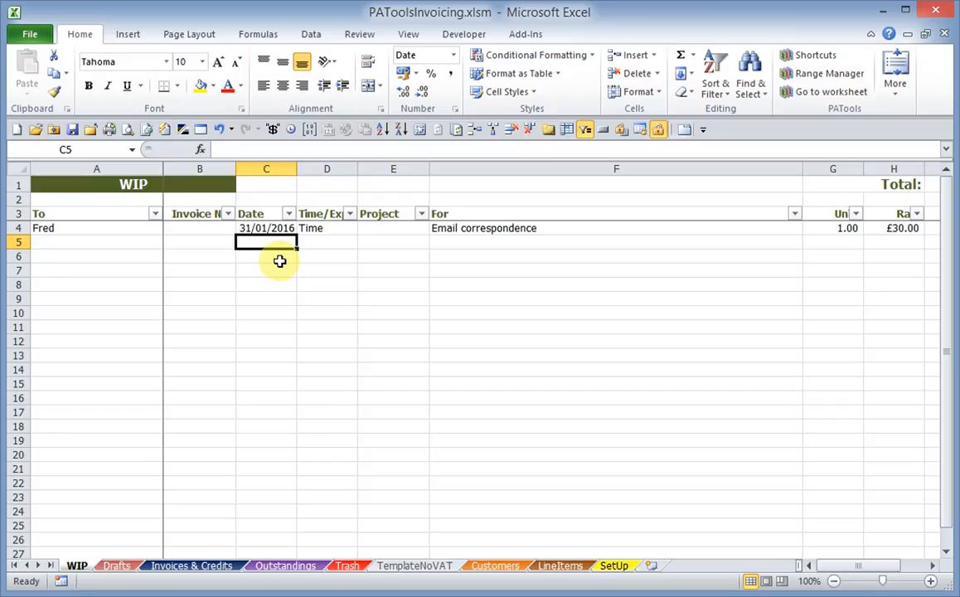
{"action": "type", "text": "1/2"}
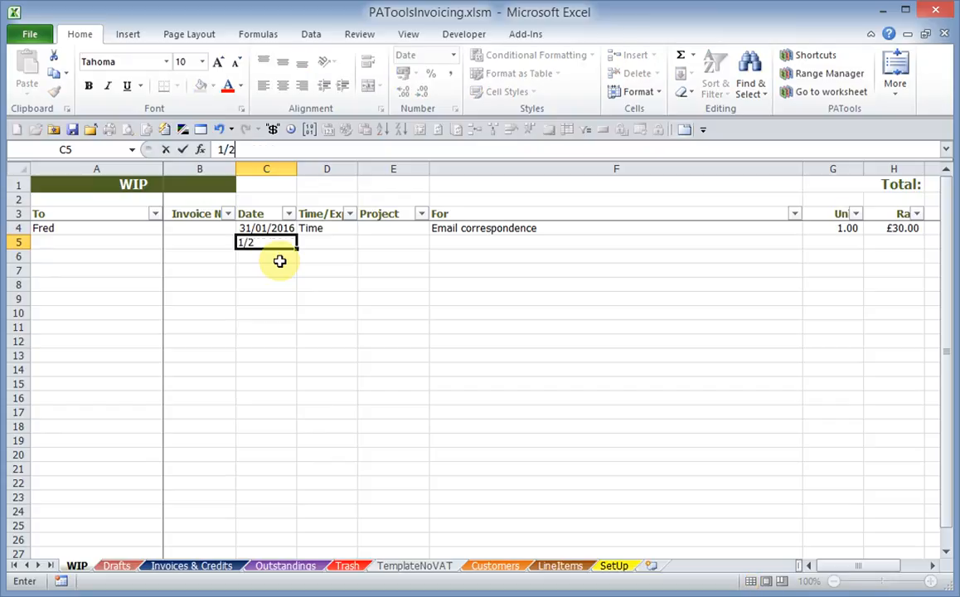
{"action": "key", "text": "Return"}
{"action": "key", "text": "Right"}
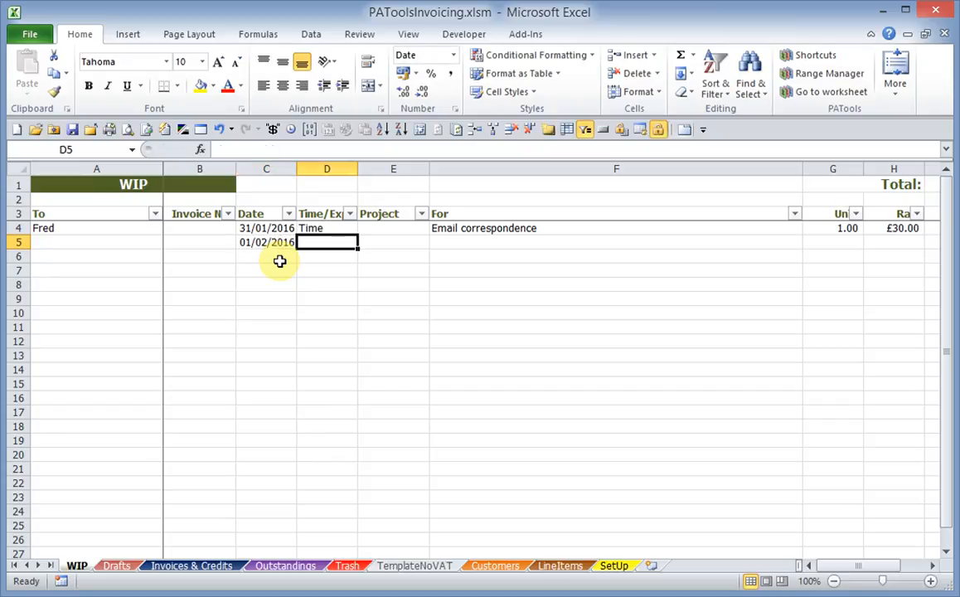
{"action": "type", "text": "Expe"}
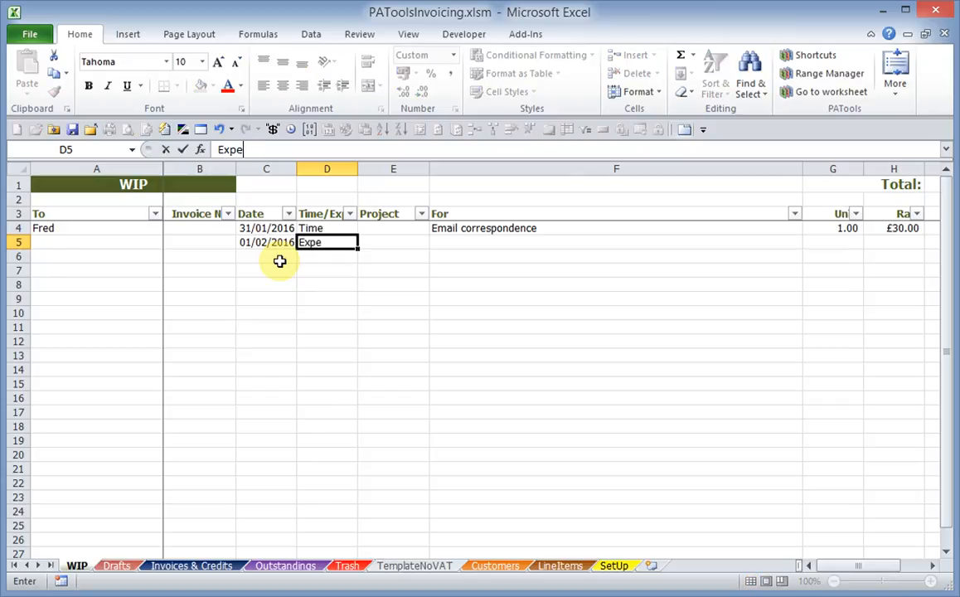
{"action": "type", "text": "nses"}
{"action": "key", "text": "Right"}
{"action": "key", "text": "Right"}
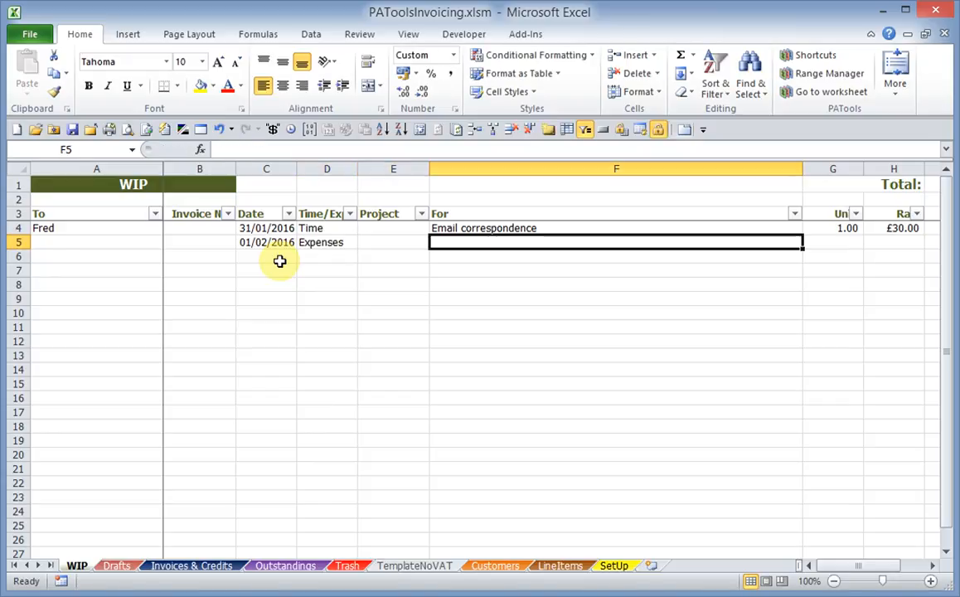
Step: Describe the row 5 entry as Flight, with 1 unit at a rate of 200
{"action": "type", "text": "Flight"}
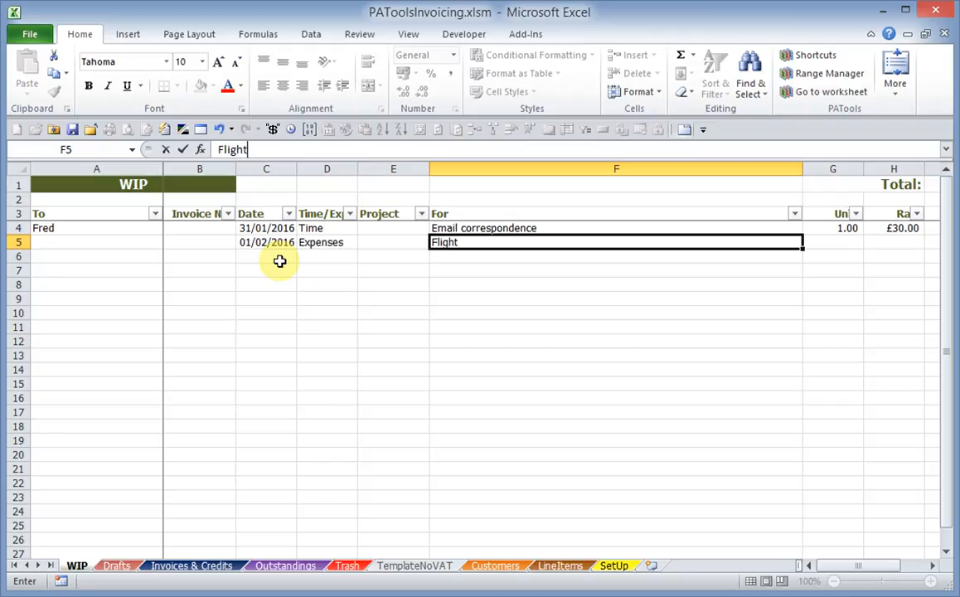
{"action": "key", "text": "Right"}
{"action": "type", "text": "1"}
{"action": "key", "text": "Right"}
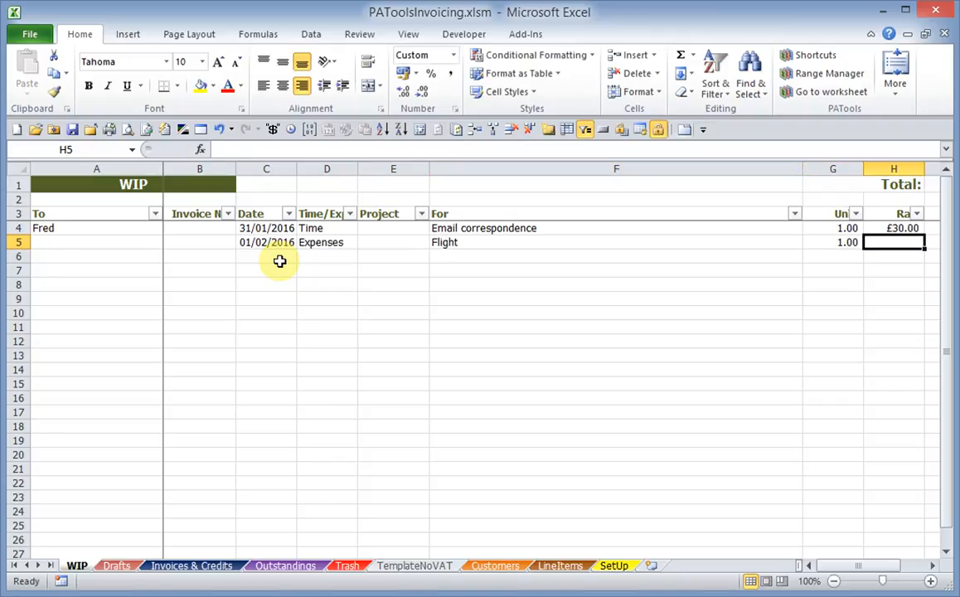
{"action": "type", "text": "200"}
{"action": "key", "text": "Right"}
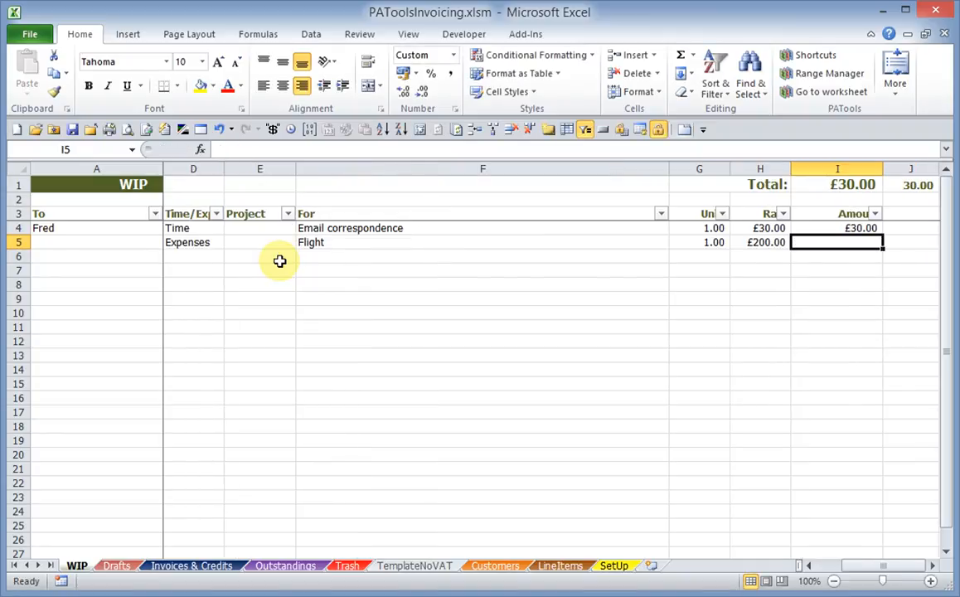
Step: Copy the Amount formula from I4 into I5 for the Flight entry
{"action": "key", "text": "Up"}
{"action": "key", "text": "ctrl+c"}
{"action": "key", "text": "Down"}
{"action": "key", "text": "Return"}
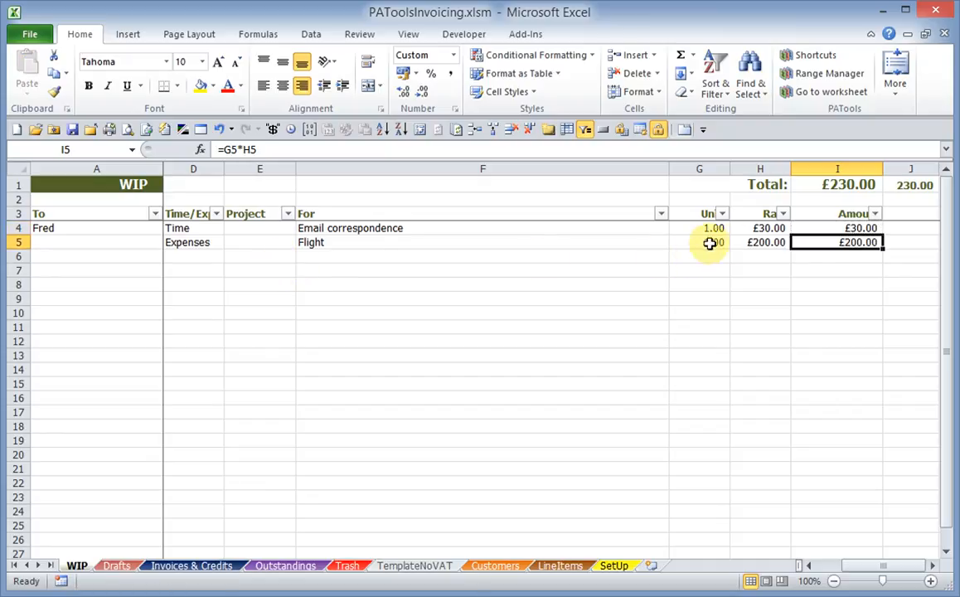
Step: Clear the customer's name from the To cell A4
{"action": "left_click", "coordinate": [80, 244]}
{"action": "left_click", "coordinate": [74, 228]}
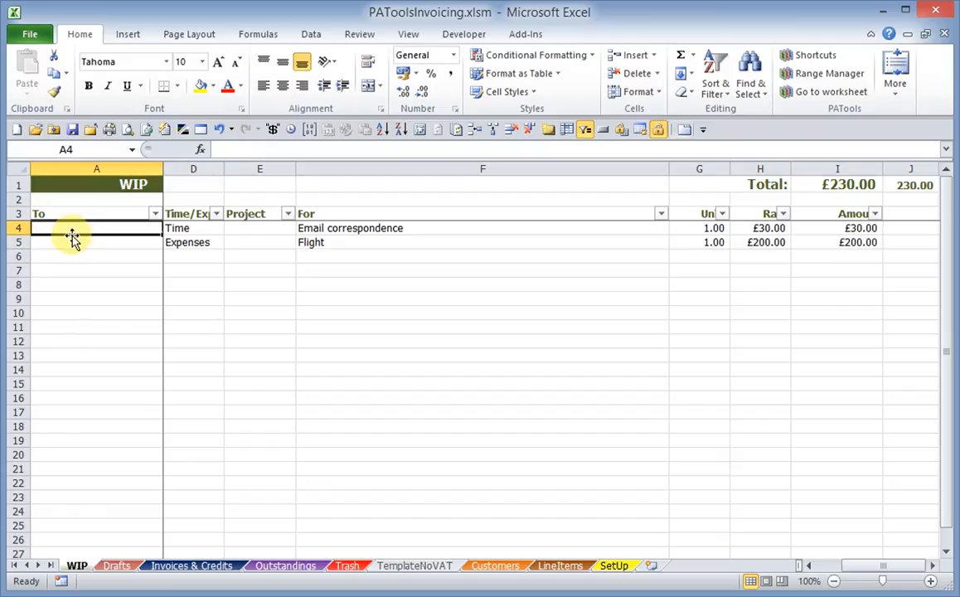
Step: Fill the Flight expense entry D5:I5 down through row 10
{"action": "left_click", "coordinate": [173, 228]}
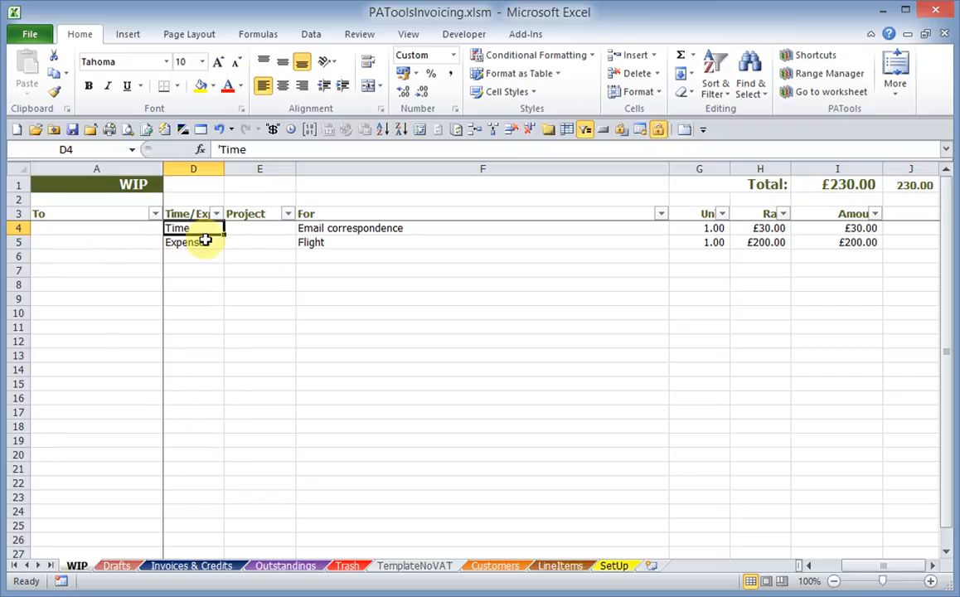
{"action": "left_click_drag", "start_coordinate": [208, 241], "coordinate": [823, 247]}
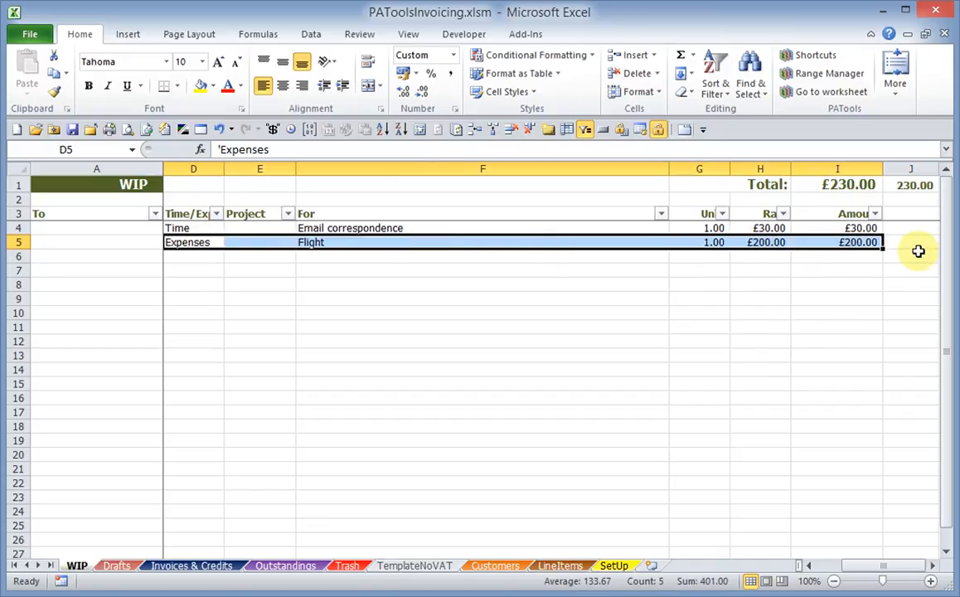
{"action": "left_click_drag", "start_coordinate": [882, 248], "coordinate": [880, 328]}
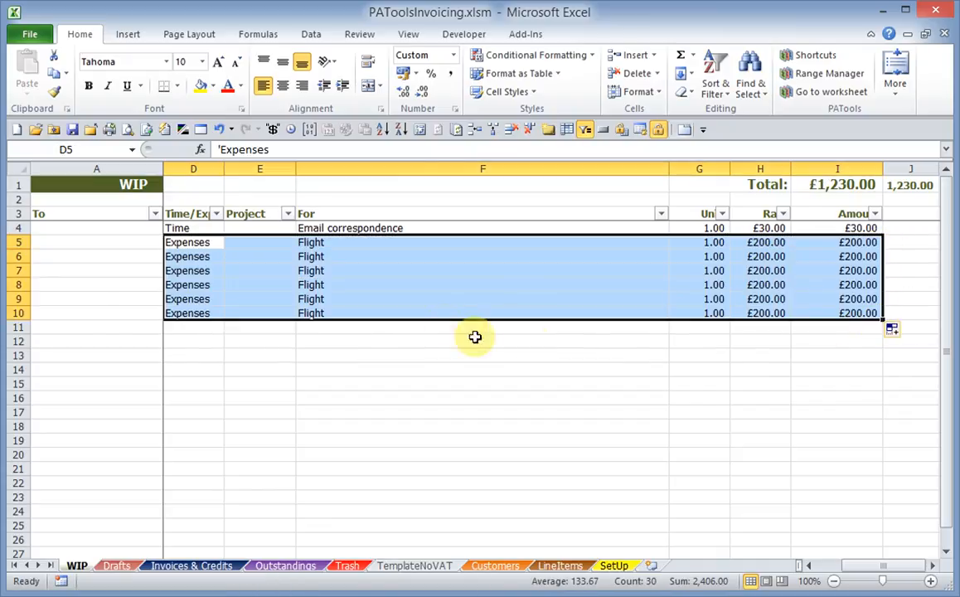
Step: Set the rate of the Flight entry in row 8 to 300
{"action": "left_click", "coordinate": [179, 284]}
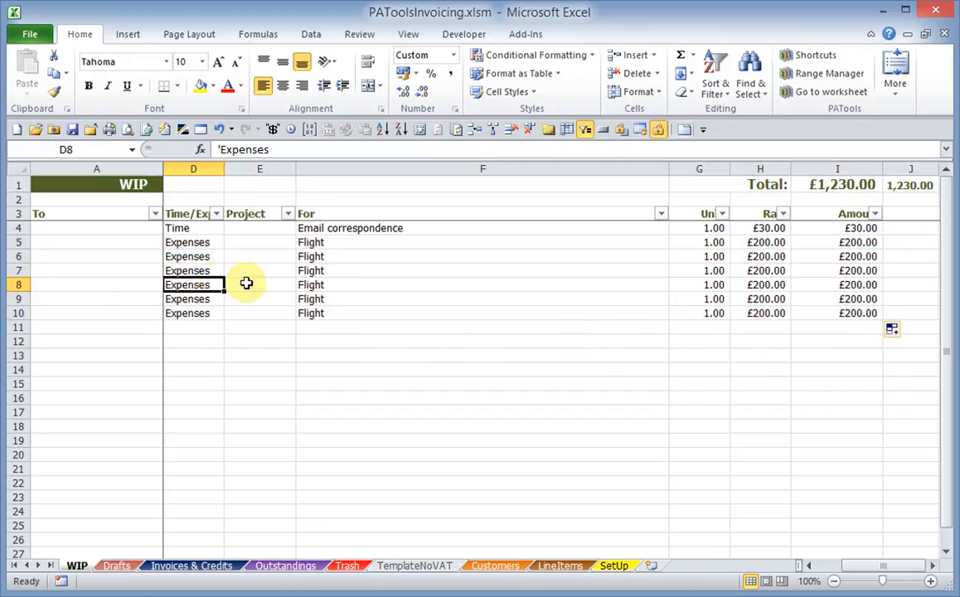
{"action": "left_click", "coordinate": [331, 283]}
{"action": "left_click", "coordinate": [739, 284]}
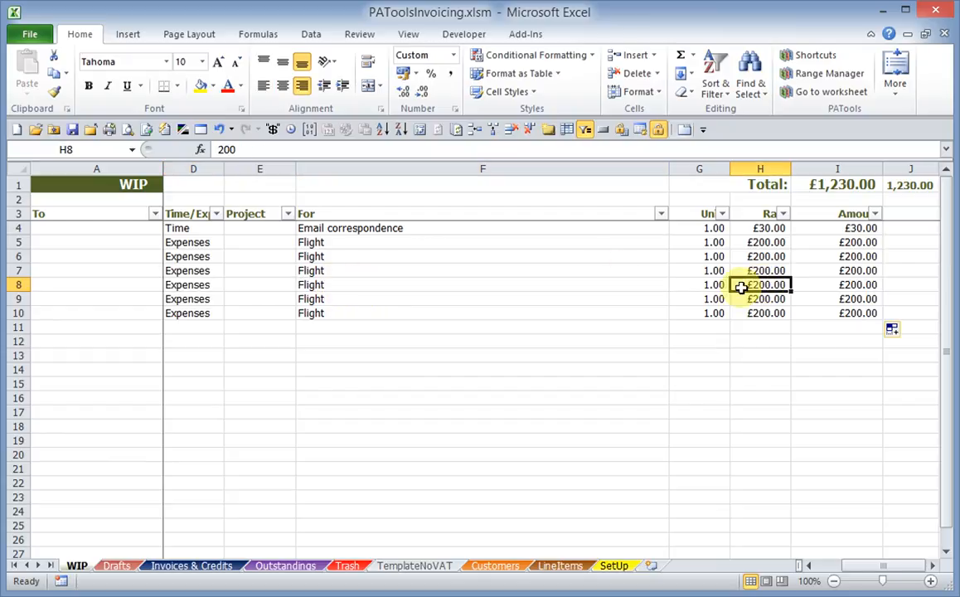
{"action": "type", "text": "300"}
{"action": "key", "text": "Return"}
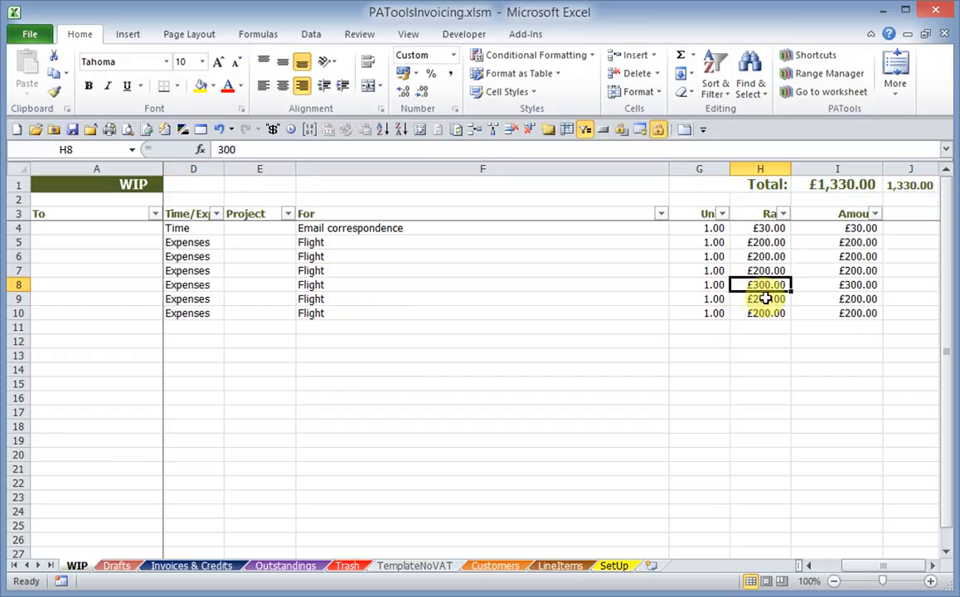
Step: Filter the WIP list's Rate column to show only the £30.00 and £200.00 entries
{"action": "left_click", "coordinate": [784, 215]}
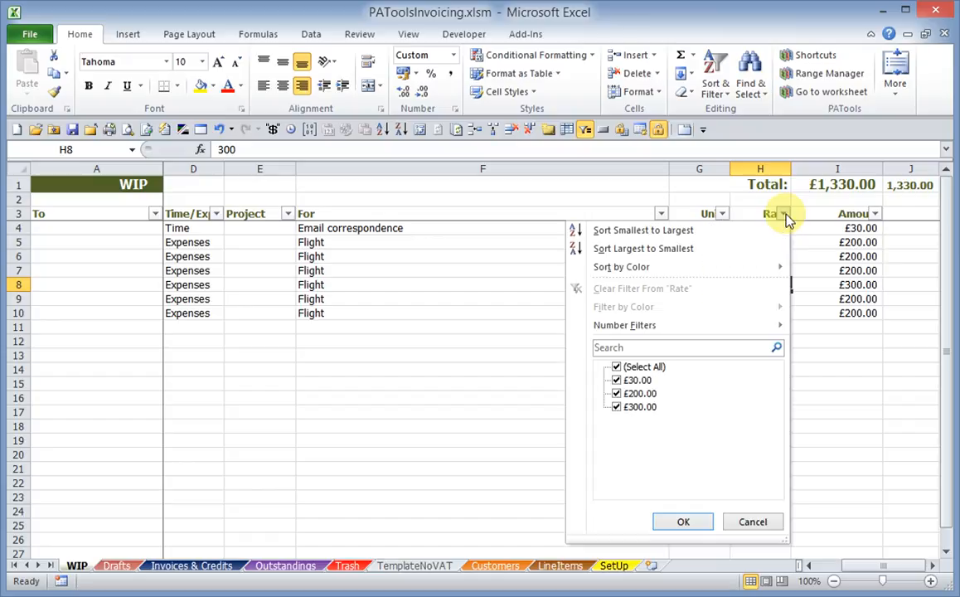
{"action": "left_click", "coordinate": [615, 367]}
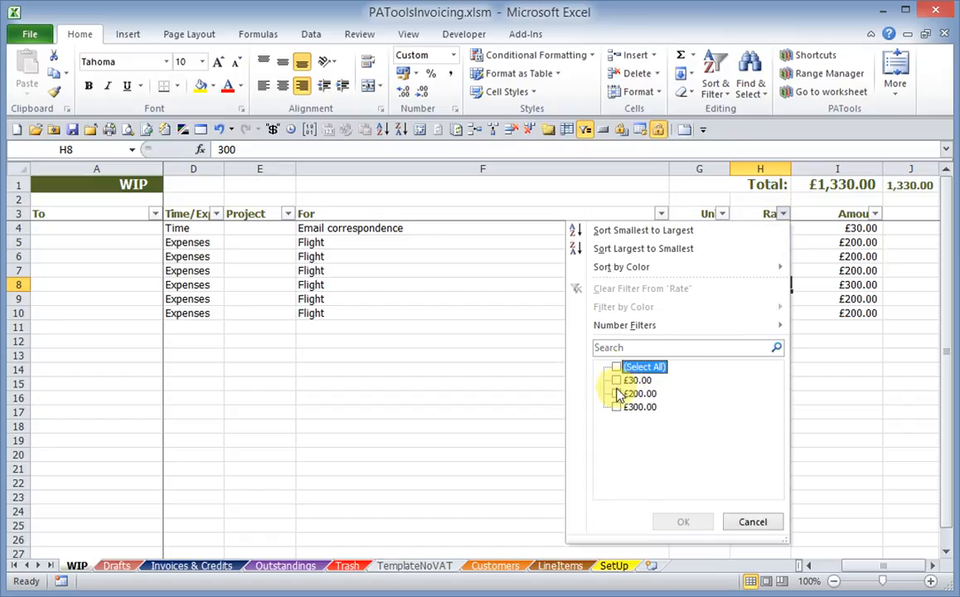
{"action": "left_click", "coordinate": [615, 379]}
{"action": "left_click", "coordinate": [615, 393]}
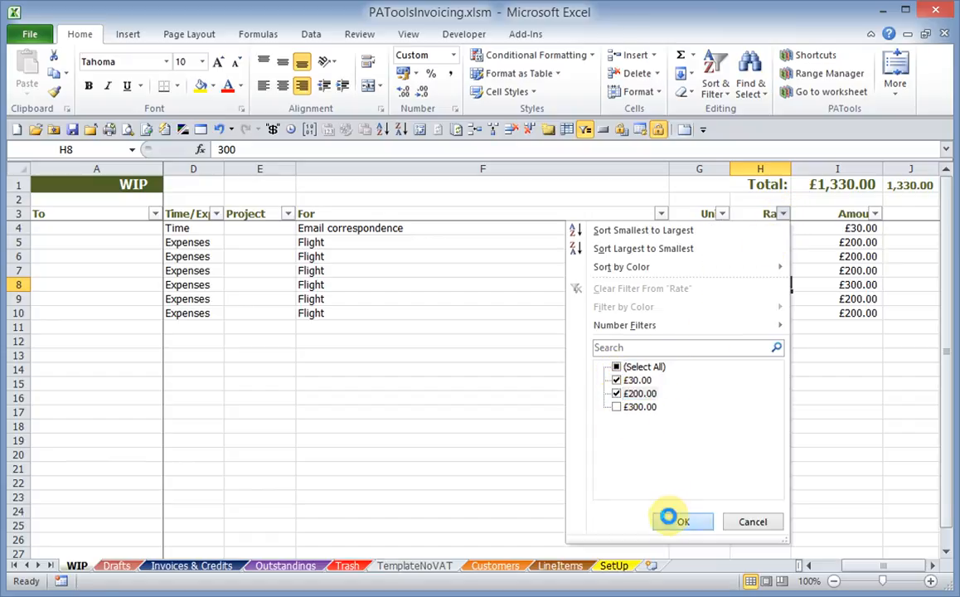
{"action": "left_click", "coordinate": [673, 520]}
{"action": "left_click", "coordinate": [754, 267]}
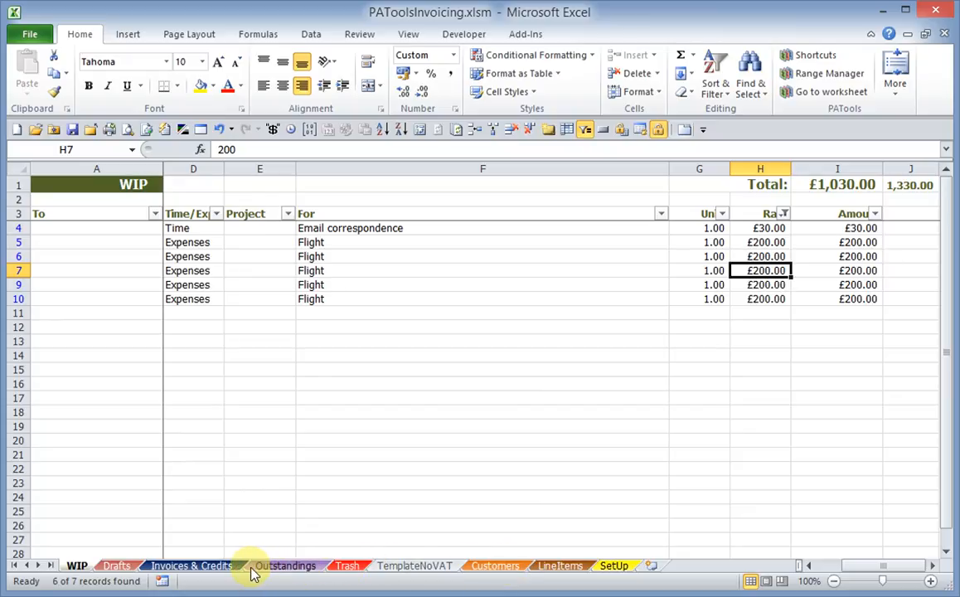
Step: Open the row 9 invoice on the Invoices & Credits sheet, load the WIP items into its lines and save it as a new invoice
{"action": "left_click", "coordinate": [218, 570]}
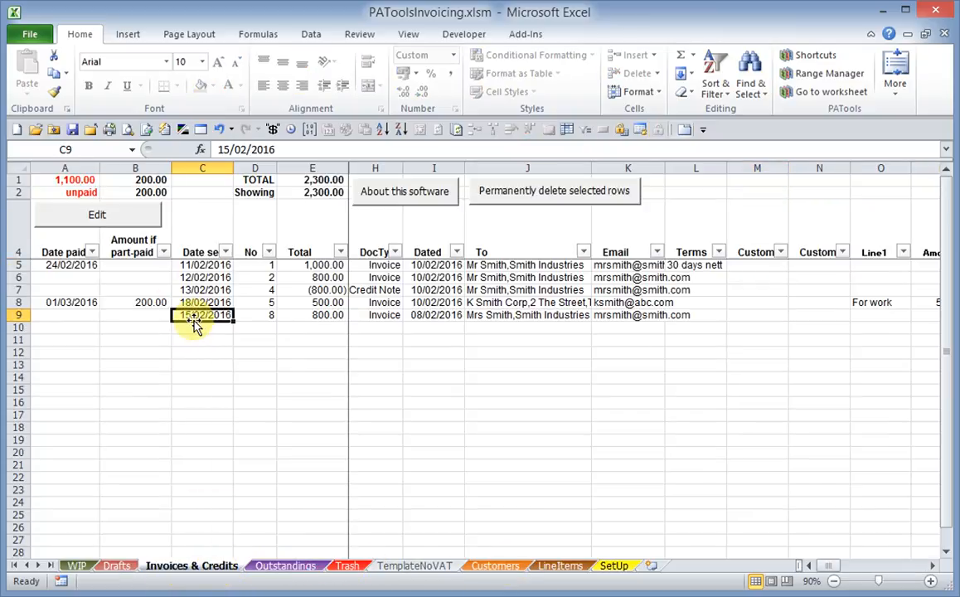
{"action": "left_click", "coordinate": [100, 216]}
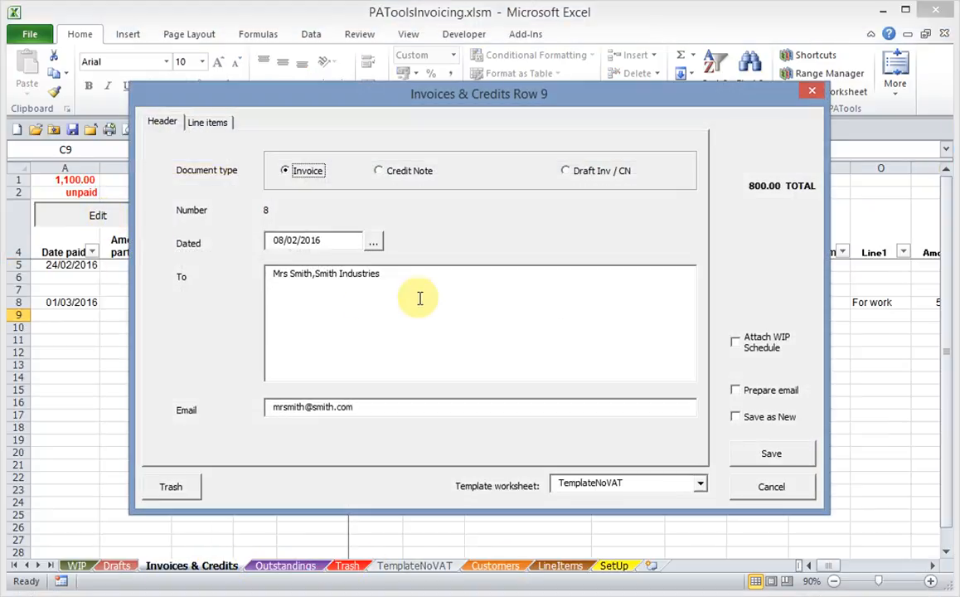
{"action": "left_click", "coordinate": [209, 124]}
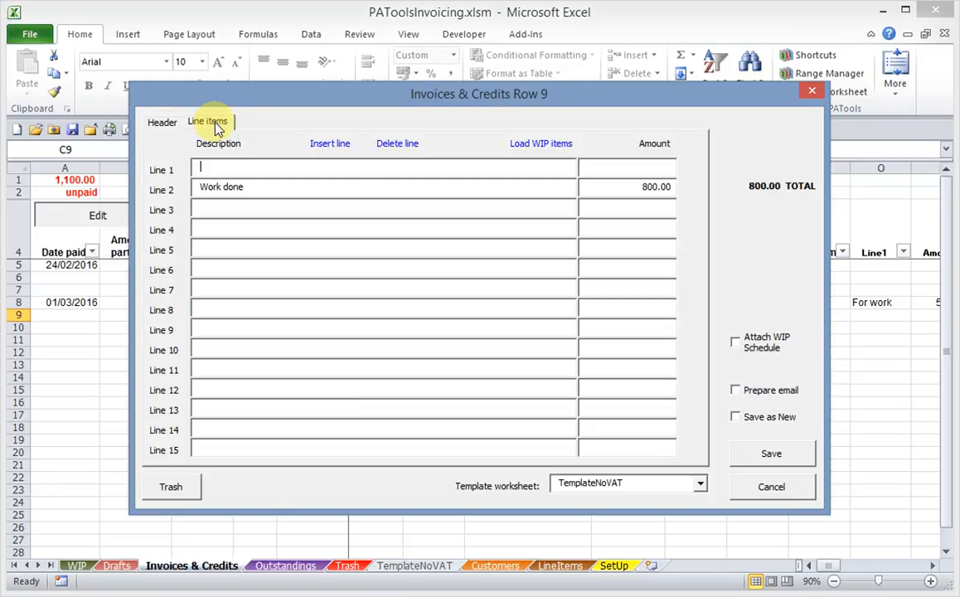
{"action": "left_click", "coordinate": [539, 146]}
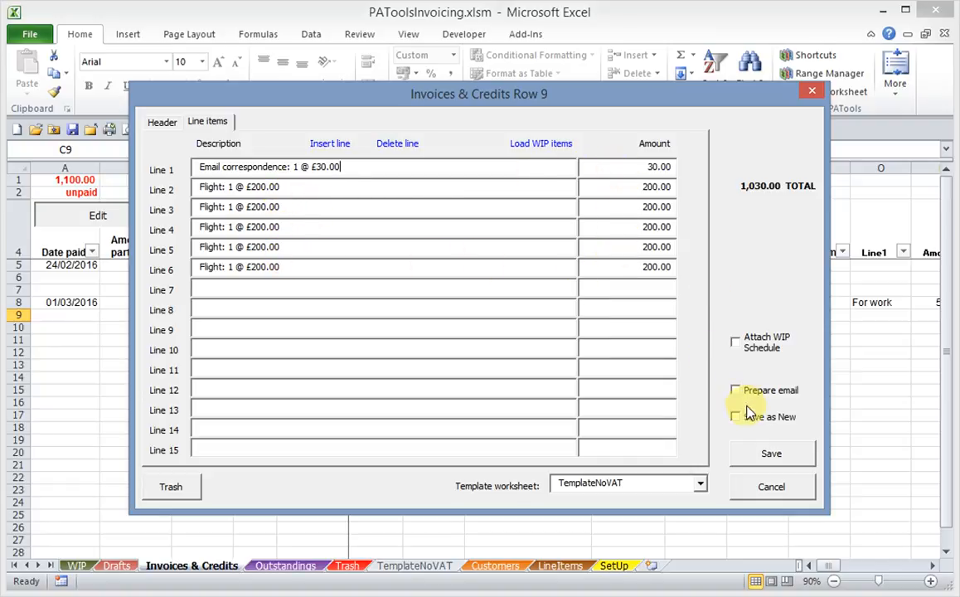
{"action": "left_click", "coordinate": [770, 453]}
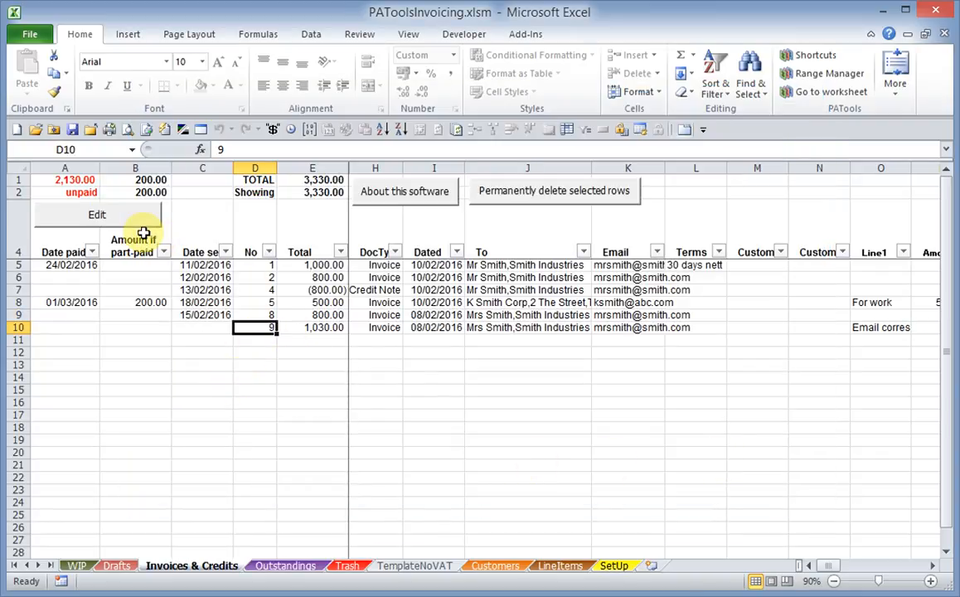
Step: Open the line items of the new row 10 invoice for editing and clear the amounts of lines 1 to 6
{"action": "left_click", "coordinate": [116, 218]}
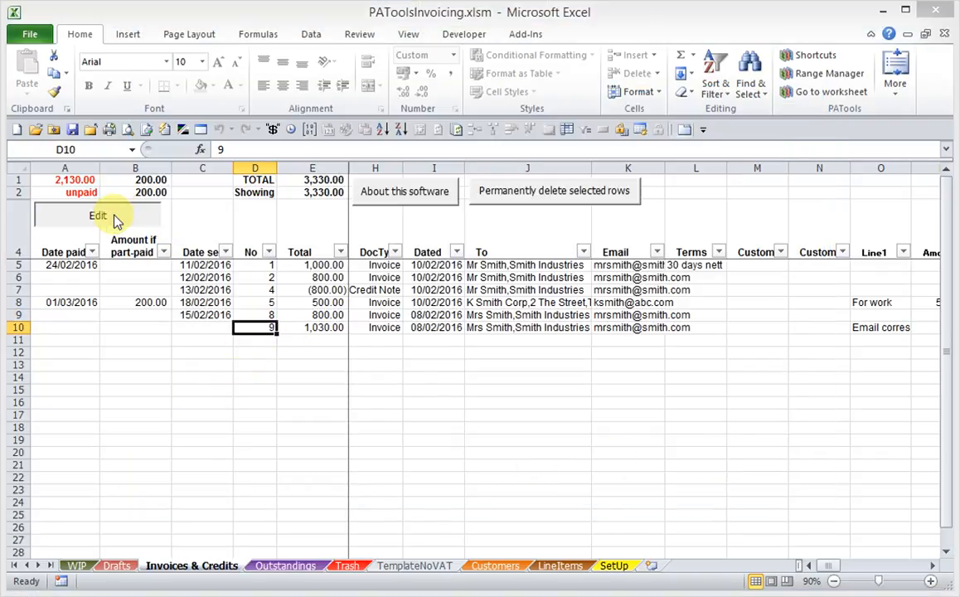
{"action": "left_click", "coordinate": [208, 124]}
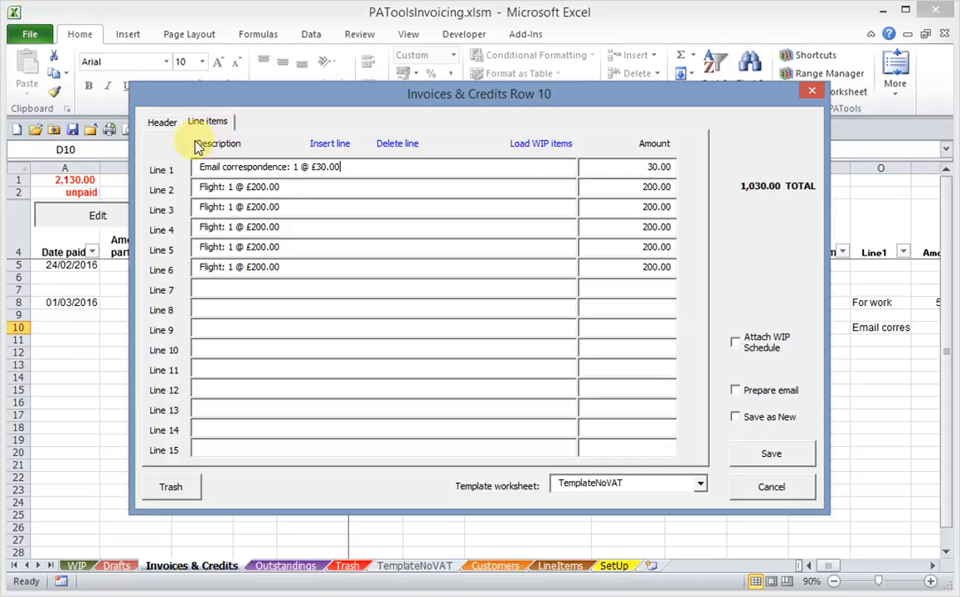
{"action": "left_click", "coordinate": [593, 273]}
{"action": "key", "text": "Delete"}
{"action": "left_click", "coordinate": [610, 247]}
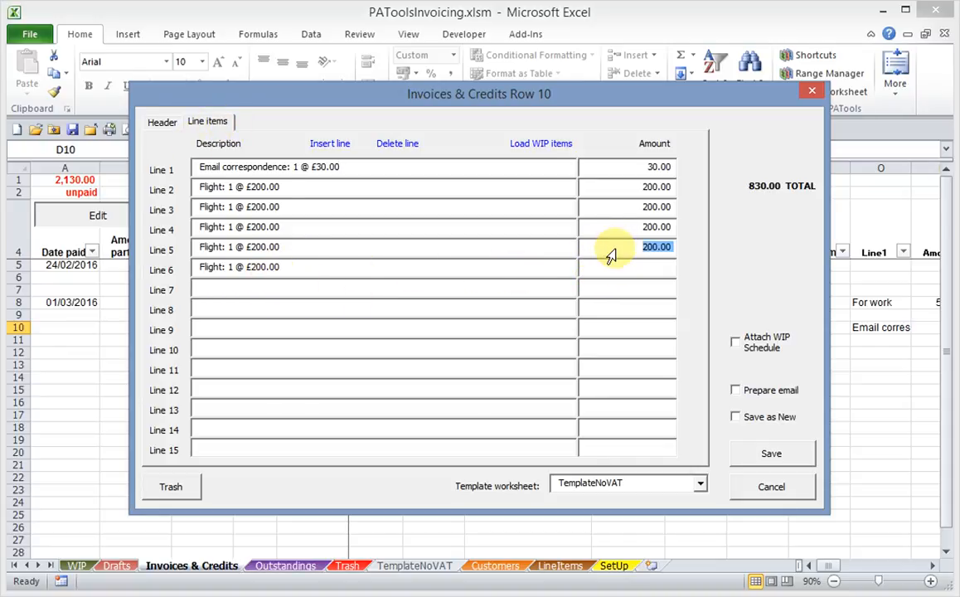
{"action": "key", "text": "Delete"}
{"action": "left_click", "coordinate": [617, 227]}
{"action": "key", "text": "Delete"}
{"action": "key", "text": "Delete"}
{"action": "left_click", "coordinate": [611, 189]}
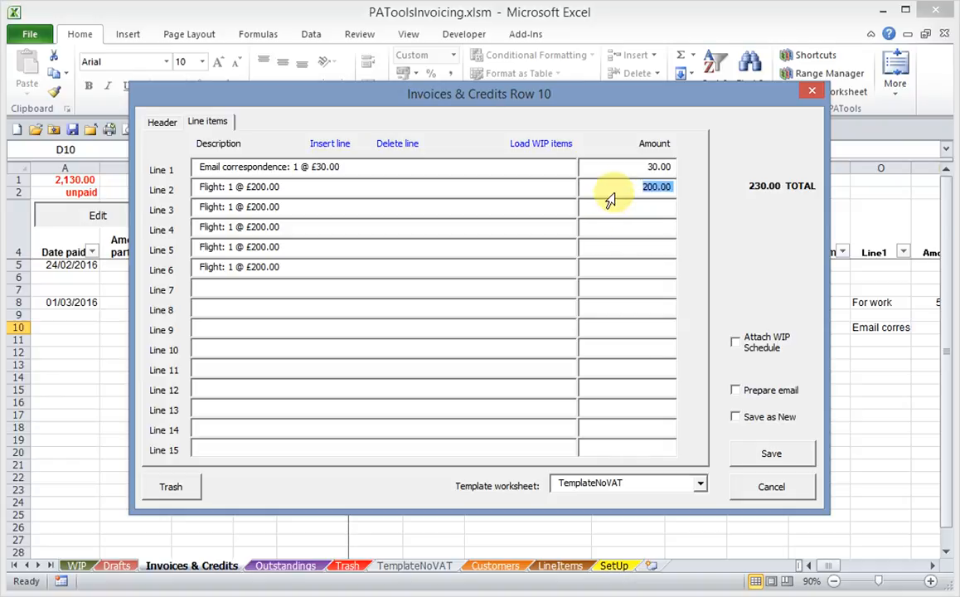
{"action": "key", "text": "Delete"}
{"action": "left_click", "coordinate": [611, 169]}
{"action": "key", "text": "Delete"}
Step: Clear the descriptions of lines 1 to 6 in the row 10 invoice's line items
{"action": "left_click_drag", "start_coordinate": [311, 263], "coordinate": [188, 265]}
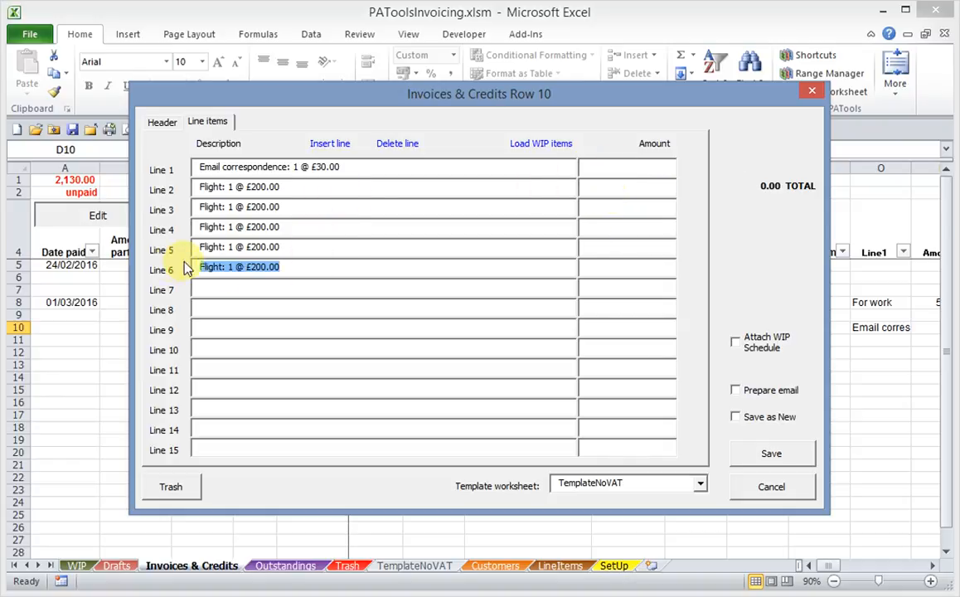
{"action": "key", "text": "Delete"}
{"action": "left_click_drag", "start_coordinate": [287, 245], "coordinate": [187, 247]}
{"action": "key", "text": "Delete"}
{"action": "left_click_drag", "start_coordinate": [272, 225], "coordinate": [160, 226]}
{"action": "key", "text": "Delete"}
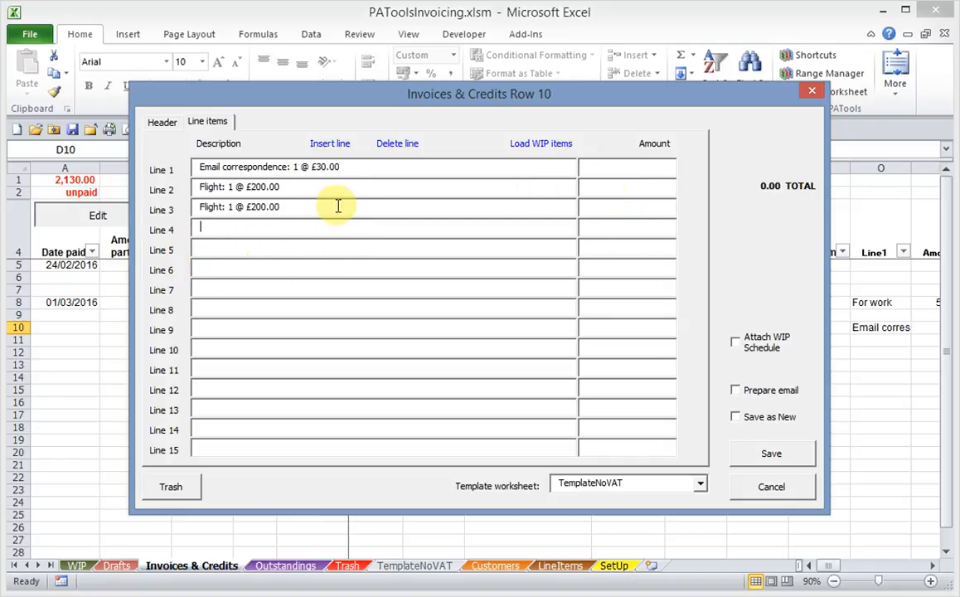
{"action": "left_click_drag", "start_coordinate": [336, 206], "coordinate": [161, 207]}
{"action": "key", "text": "Delete"}
{"action": "left_click_drag", "start_coordinate": [286, 188], "coordinate": [199, 186]}
{"action": "key", "text": "Delete"}
{"action": "left_click_drag", "start_coordinate": [357, 166], "coordinate": [178, 165]}
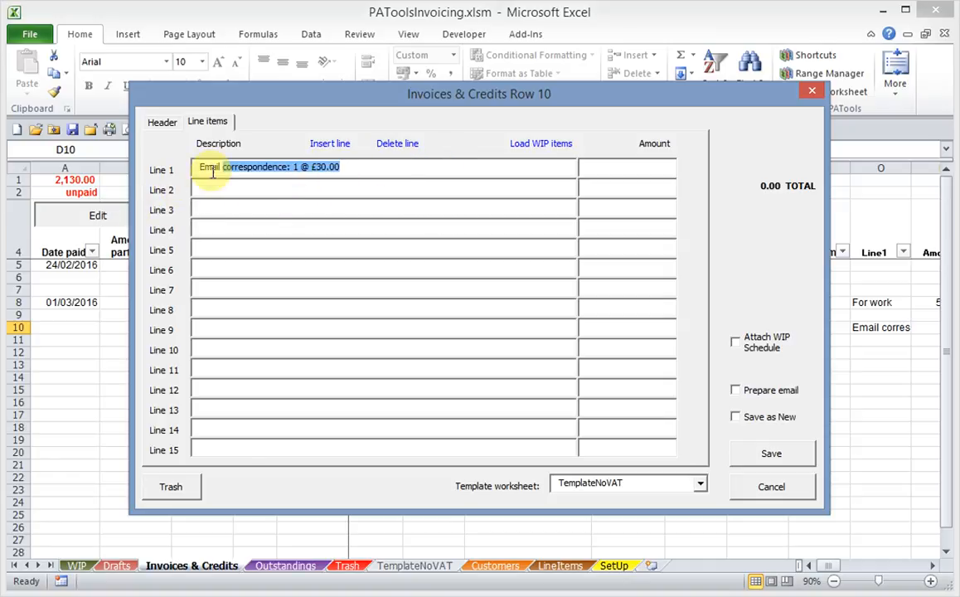
{"action": "key", "text": "Delete"}
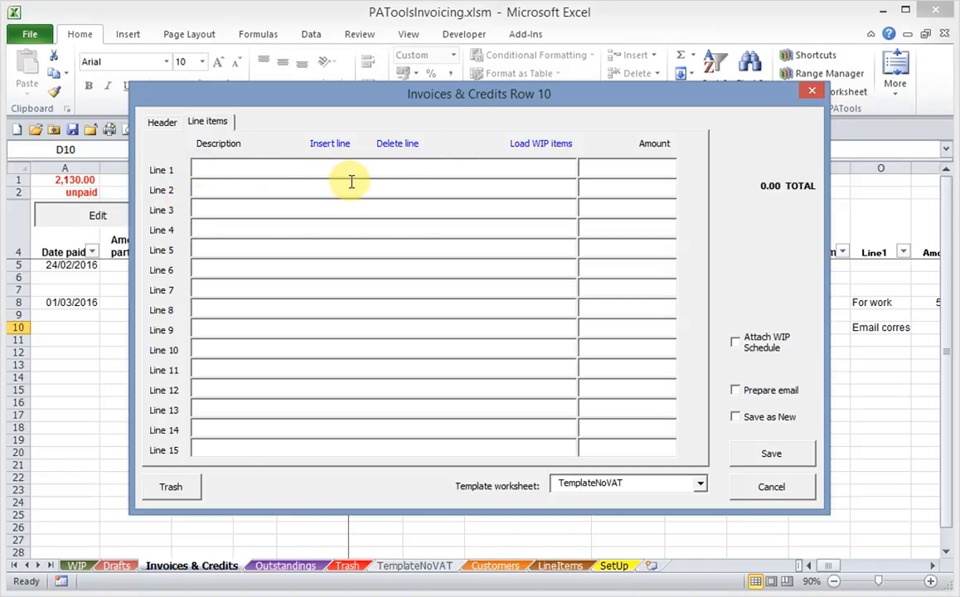
Step: Enter "As per schedule" for 1,300.00 on line 1, and save as a new invoice with the WIP schedule attached and an email prepared
{"action": "type", "text": "As per schedule"}
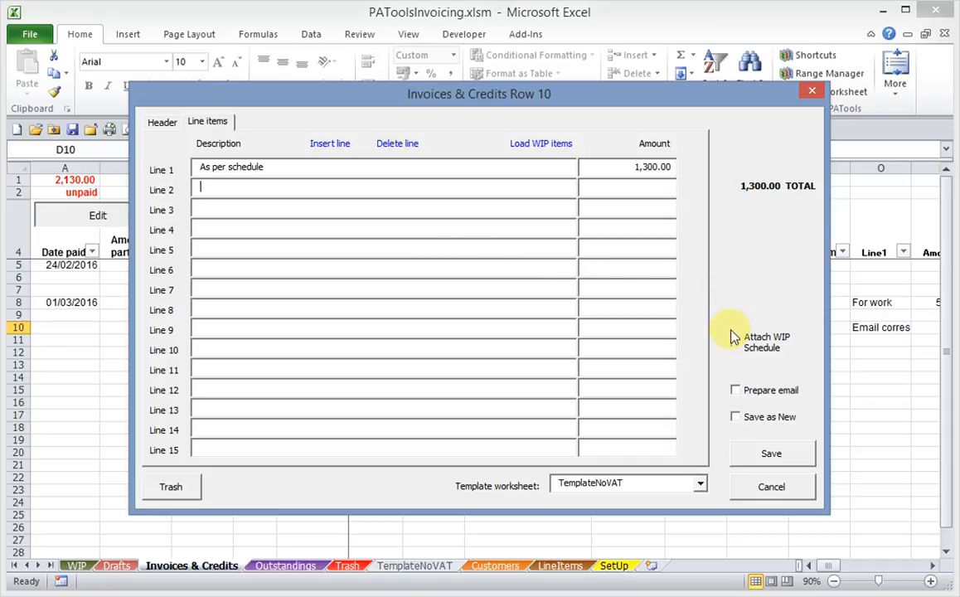
{"action": "left_click", "coordinate": [754, 418]}
{"action": "left_click", "coordinate": [769, 454]}
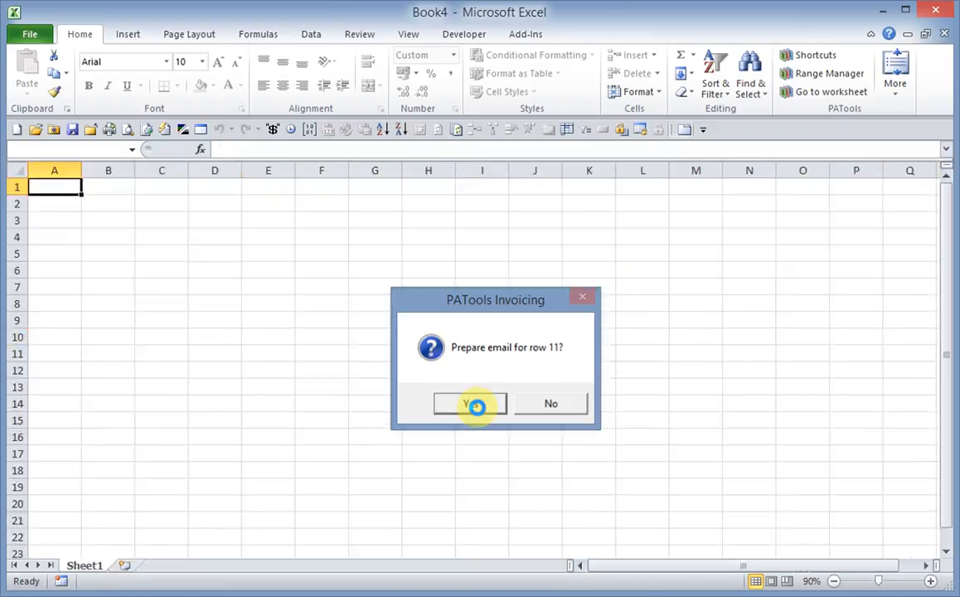
{"action": "left_click", "coordinate": [470, 404]}
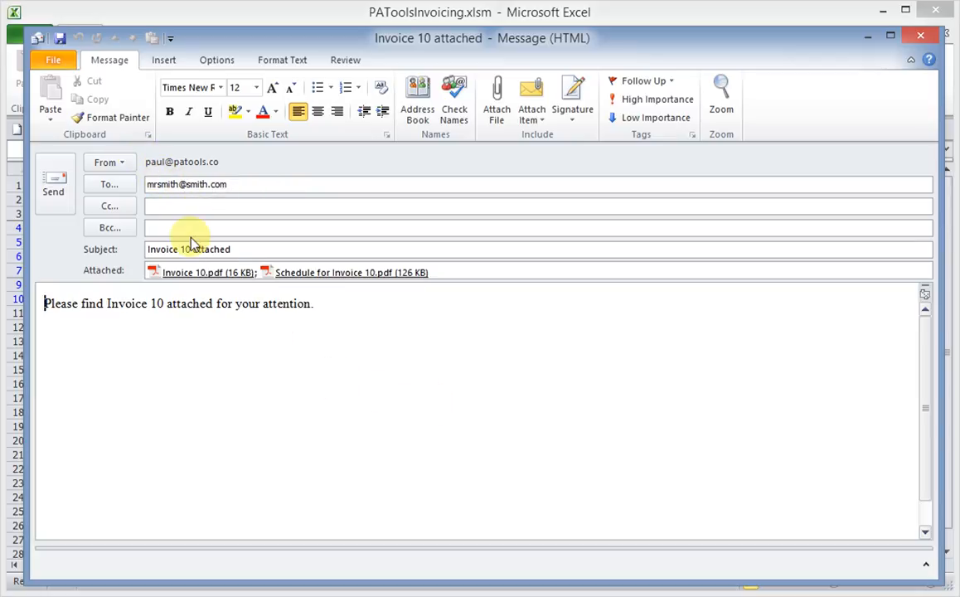
Step: Open the attached Invoice 10.pdf, check its details and total, and close it
{"action": "left_click", "coordinate": [209, 274]}
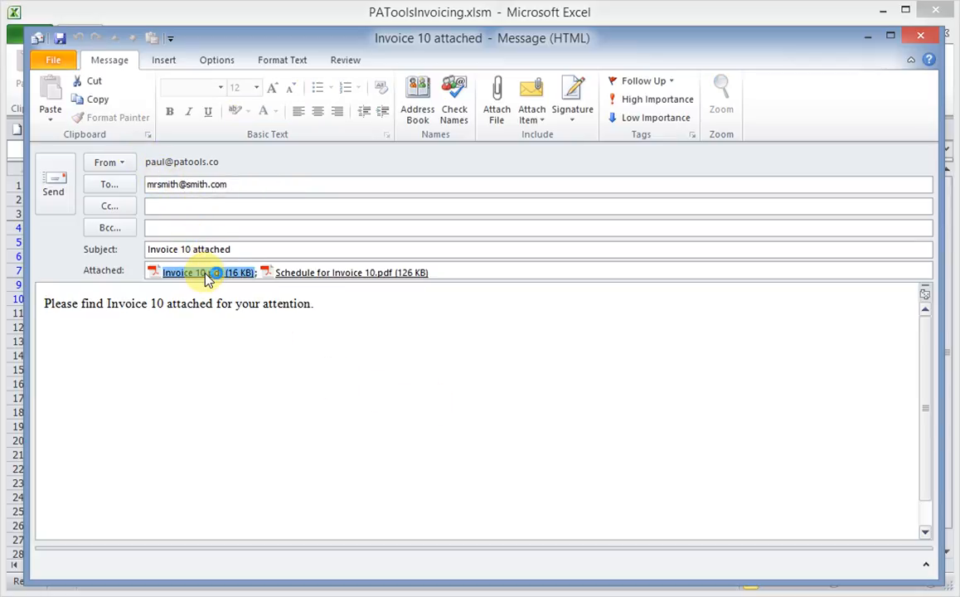
{"action": "scroll", "coordinate": [407, 358], "scroll_direction": "down", "scroll_amount": 4}
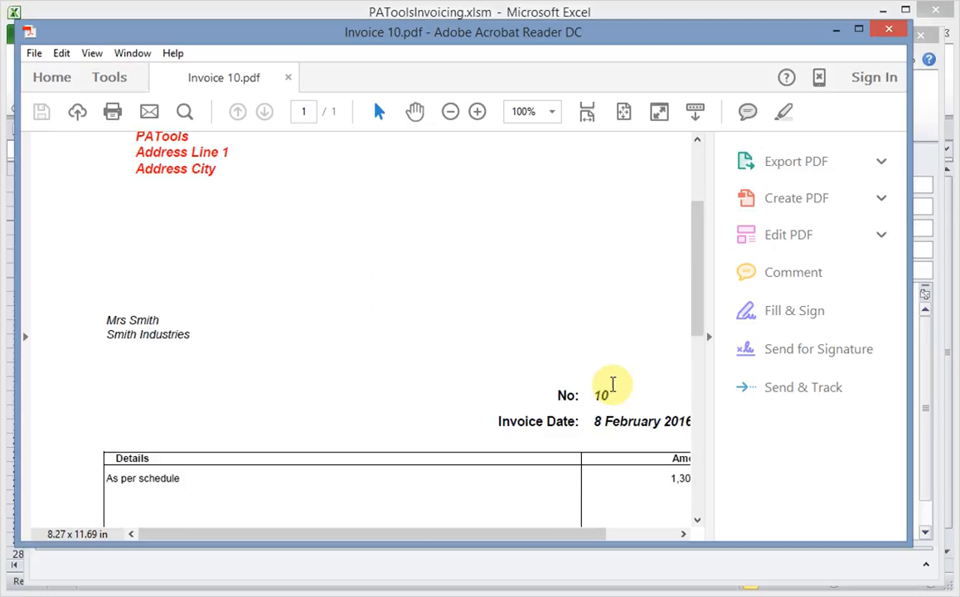
{"action": "left_click", "coordinate": [711, 338]}
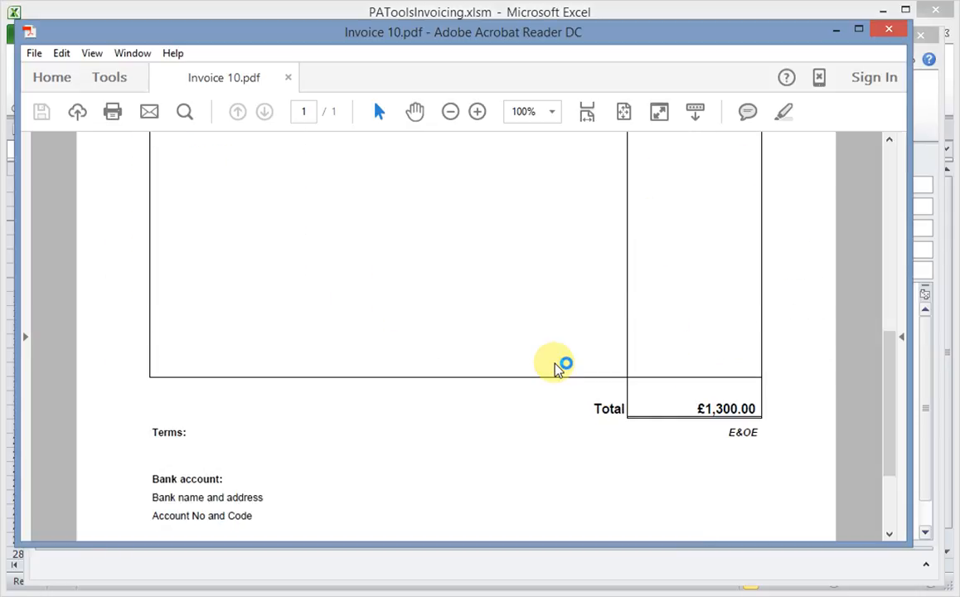
{"action": "left_click", "coordinate": [888, 31]}
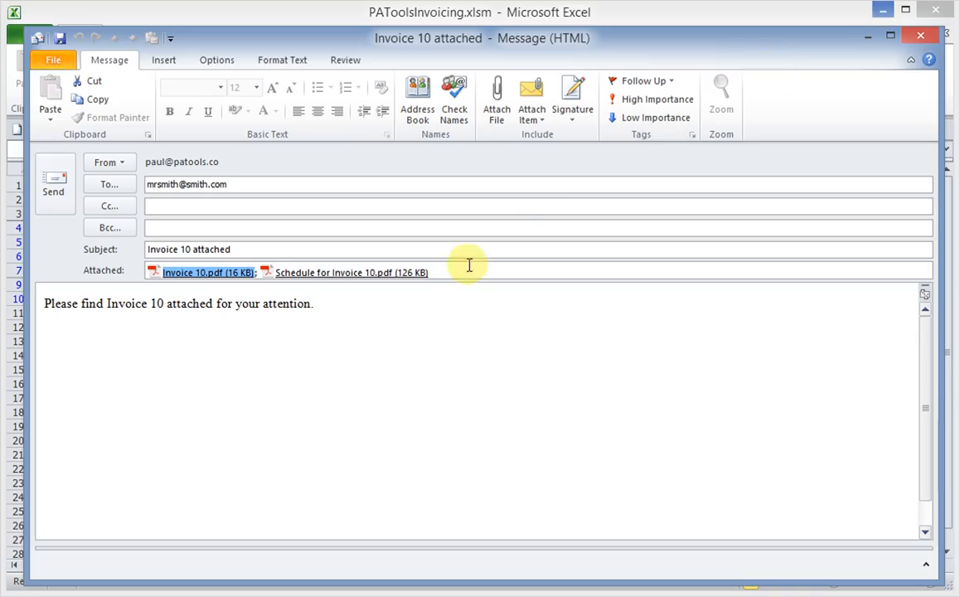
Step: Open the attached Schedule for Invoice 10.pdf, check the listed WIP entries, and close it
{"action": "left_click", "coordinate": [355, 276]}
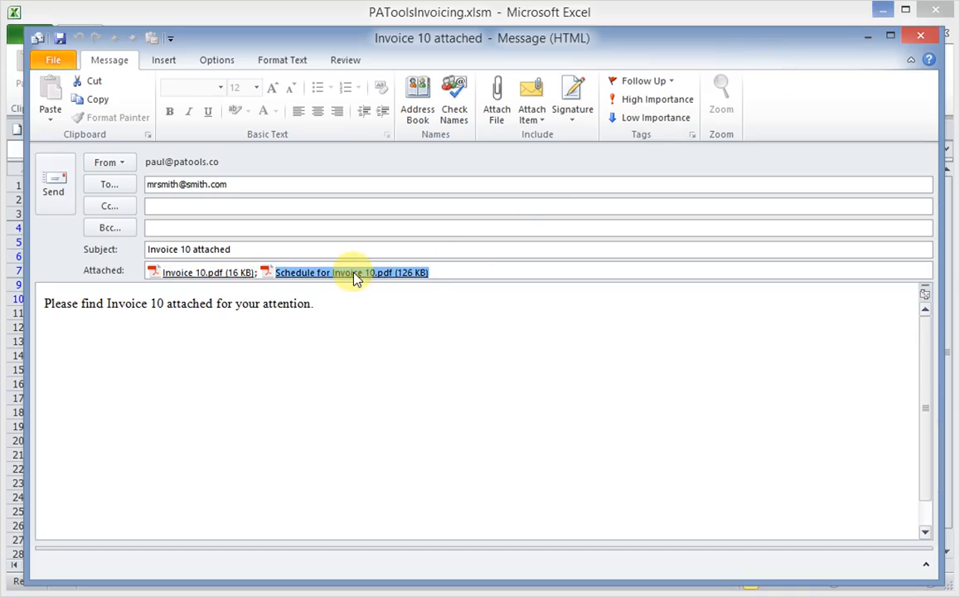
{"action": "double_click", "coordinate": [355, 276]}
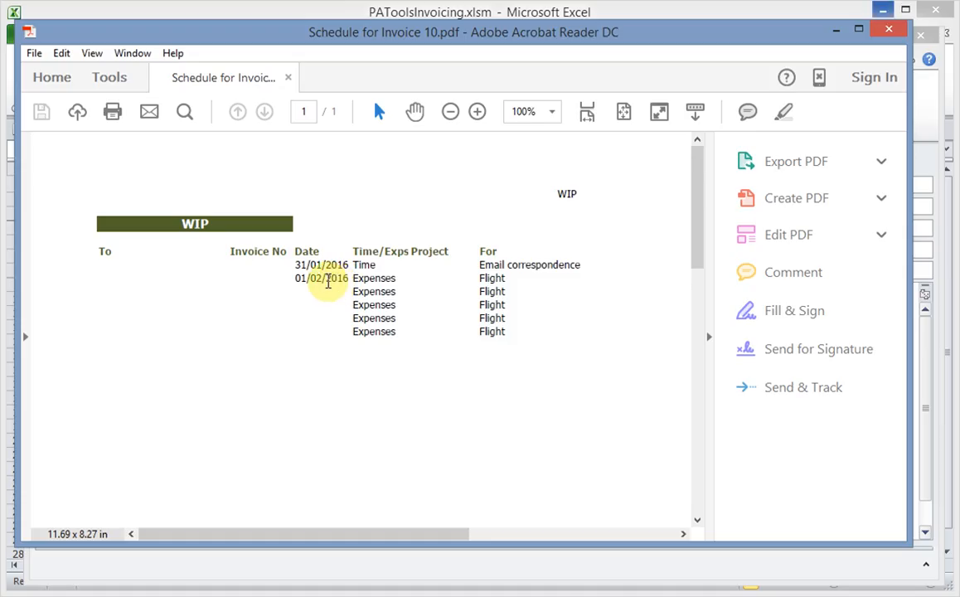
{"action": "left_click", "coordinate": [713, 339]}
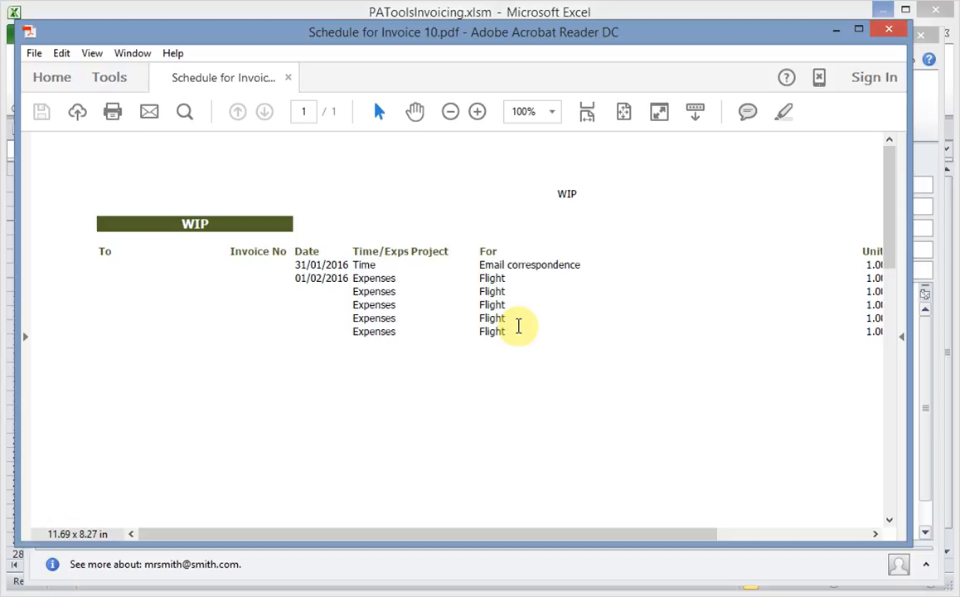
{"action": "left_click", "coordinate": [885, 29]}
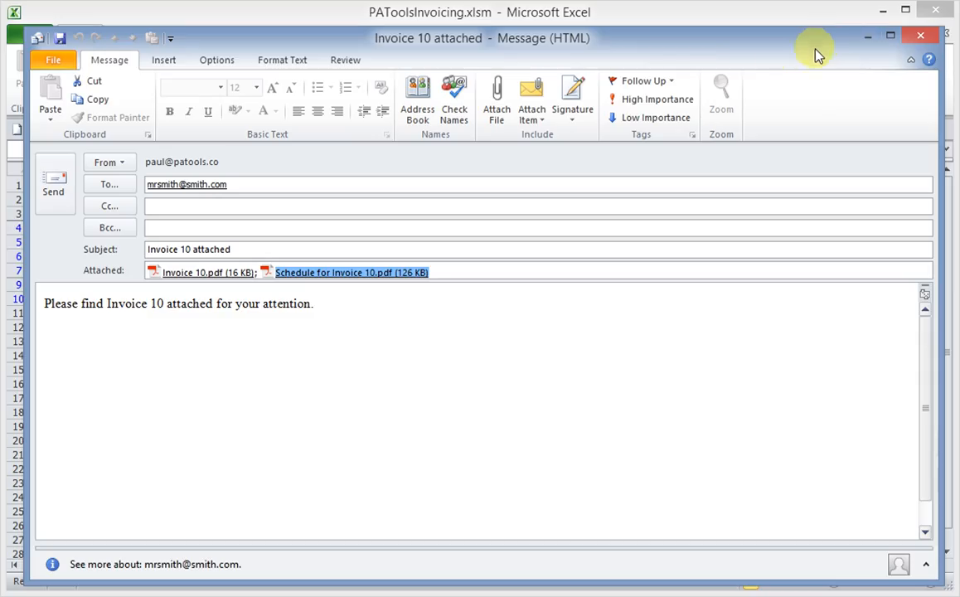
Step: Close the Invoice 10 email message and save its changes
{"action": "left_click", "coordinate": [920, 35]}
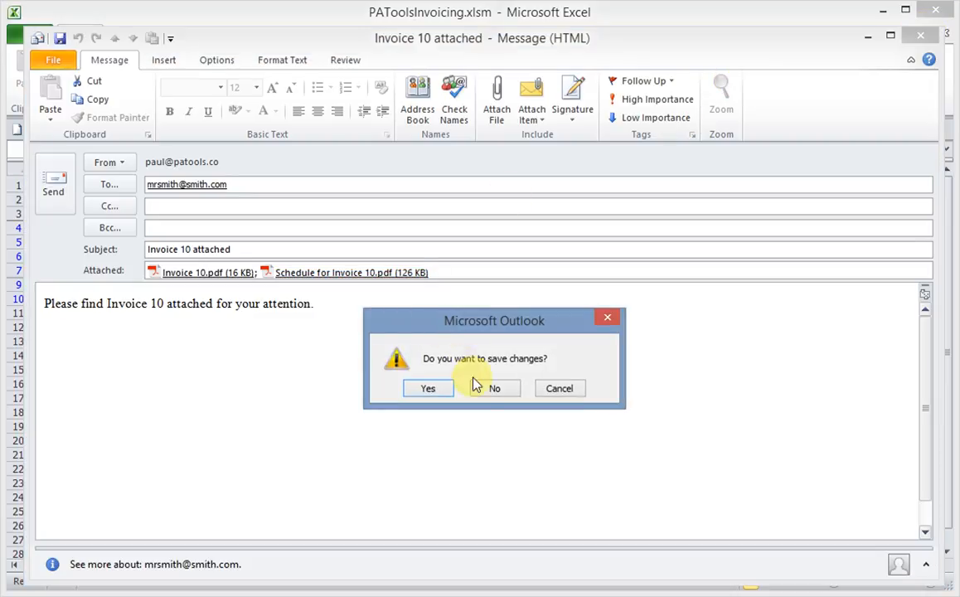
{"action": "left_click", "coordinate": [426, 388]}
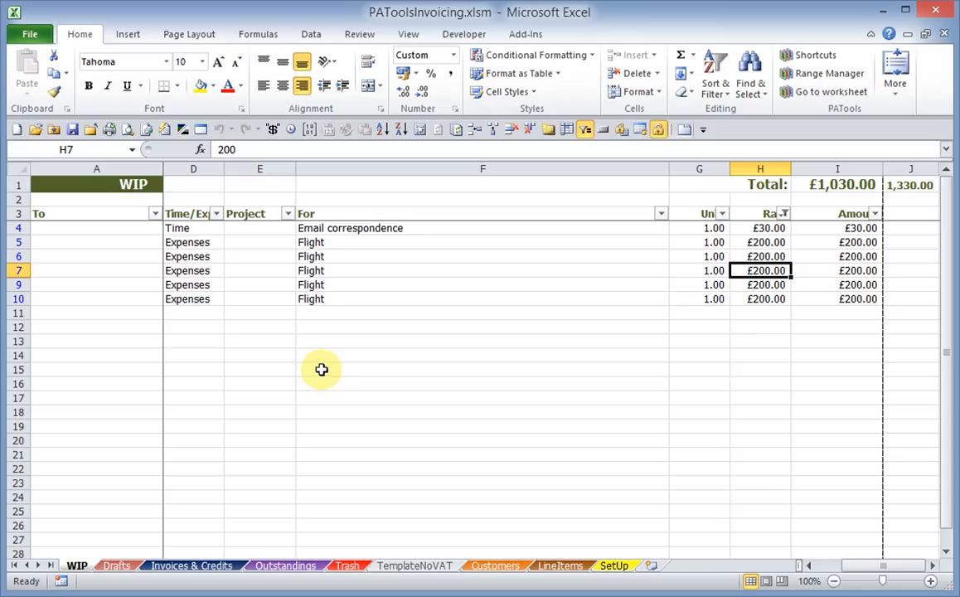
Step: Select the Invoice No cell of the Email correspondence entry in row 4 of the WIP sheet
{"action": "left_click", "coordinate": [703, 228]}
{"action": "left_click", "coordinate": [821, 228]}
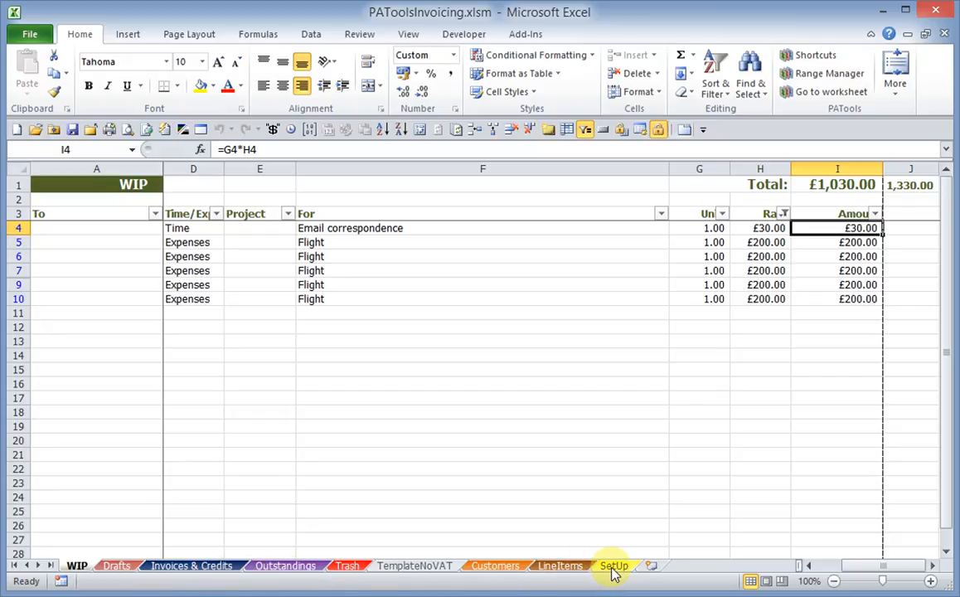
{"action": "left_click", "coordinate": [126, 228]}
{"action": "key", "text": "Right"}
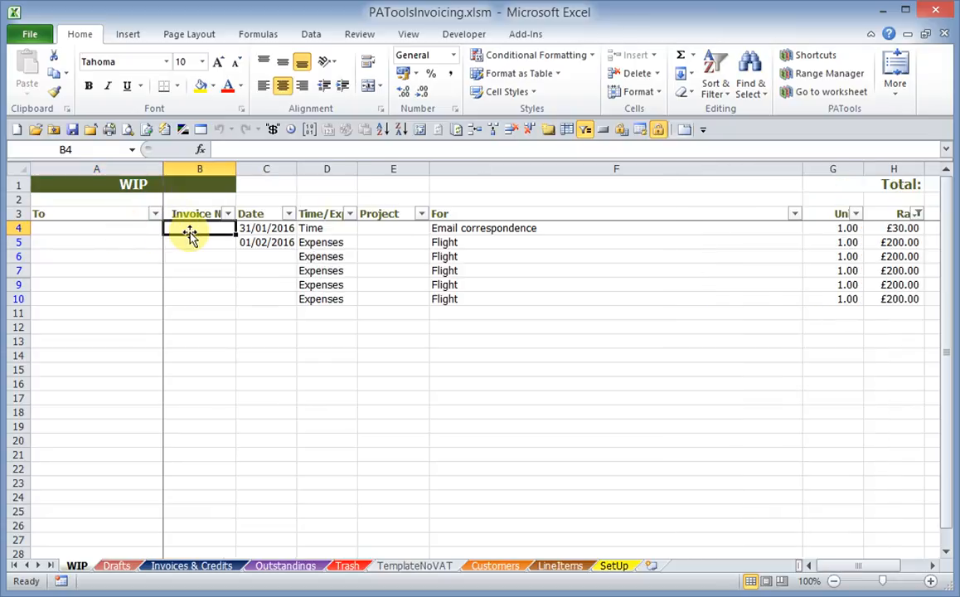